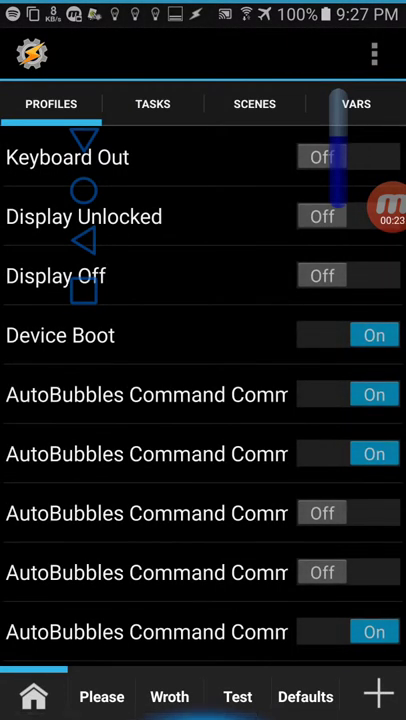
- Create a new task named Hfhfjfj and bring up the action category chooser
left_click(152, 103)
left_click(352, 676)
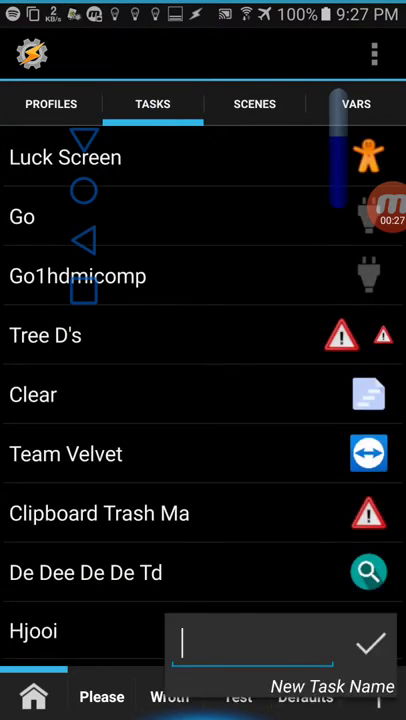
type("Hfhfjfj")
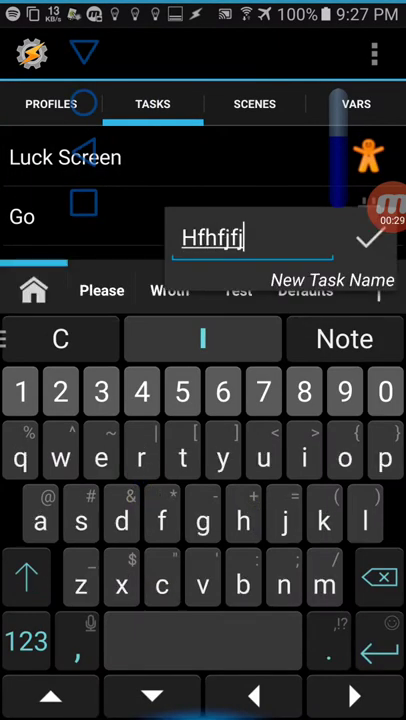
left_click(370, 237)
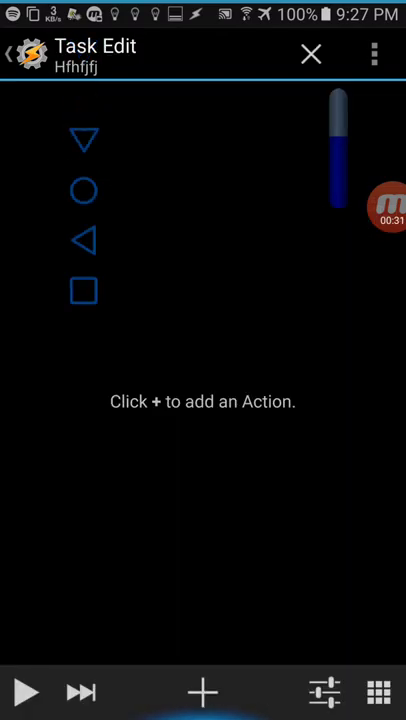
left_click(202, 691)
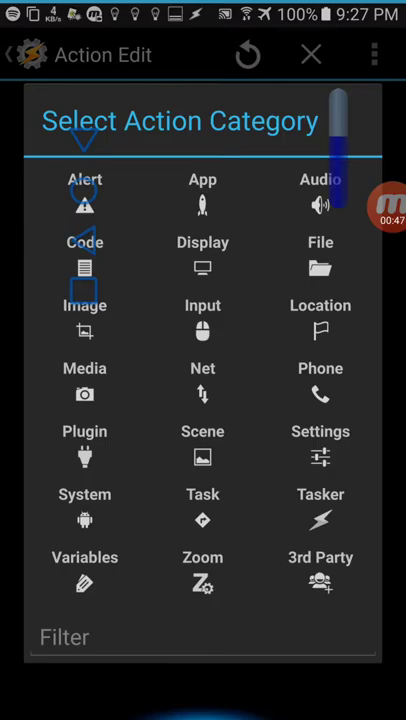
- Set up an AutoShortcut plugin action with the Add shortcut shortcut, then cancel it
left_click(85, 400)
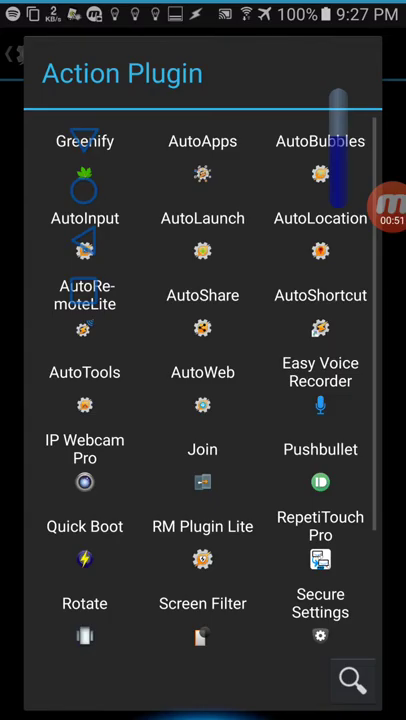
left_click(320, 310)
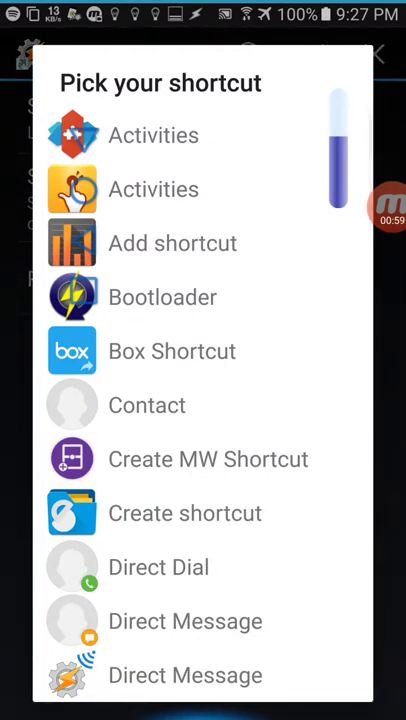
left_click(80, 242)
left_click(315, 55)
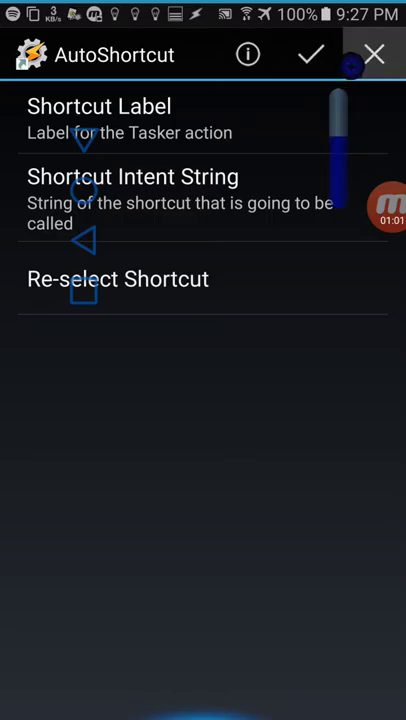
left_click(352, 55)
left_click(295, 103)
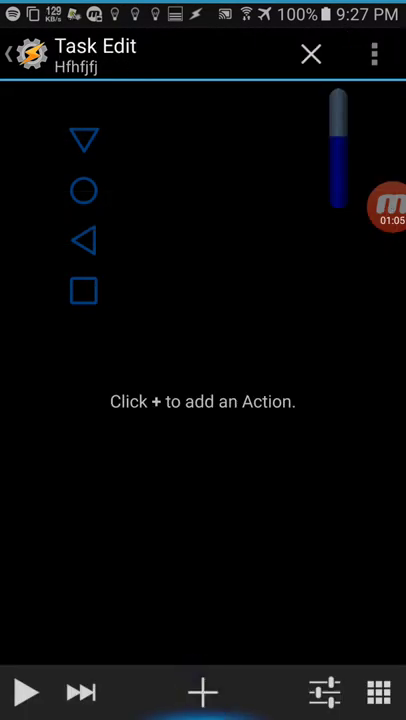
- Add an App > Launch App action and pick BVR Email as the app
left_click(203, 692)
left_click(202, 192)
left_click(85, 380)
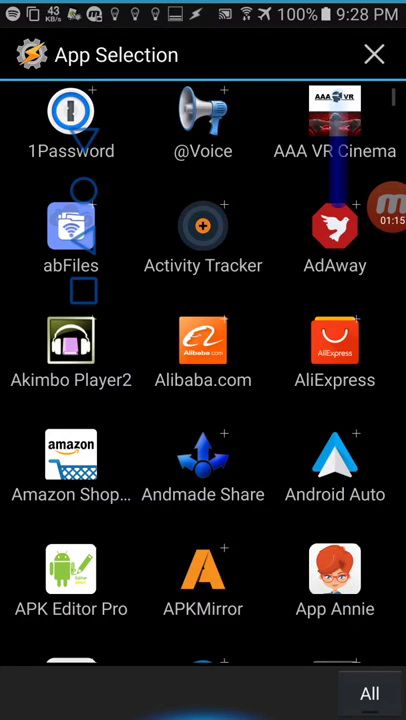
scroll(203, 370, "down", 2)
scroll(203, 370, "down", 2)
scroll(203, 370, "down", 3)
scroll(290, 400, "down", 4)
scroll(290, 400, "down", 3)
scroll(300, 430, "up", 1)
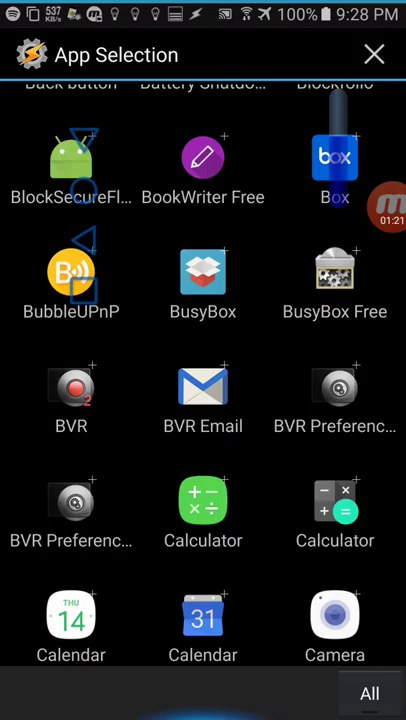
left_click(203, 400)
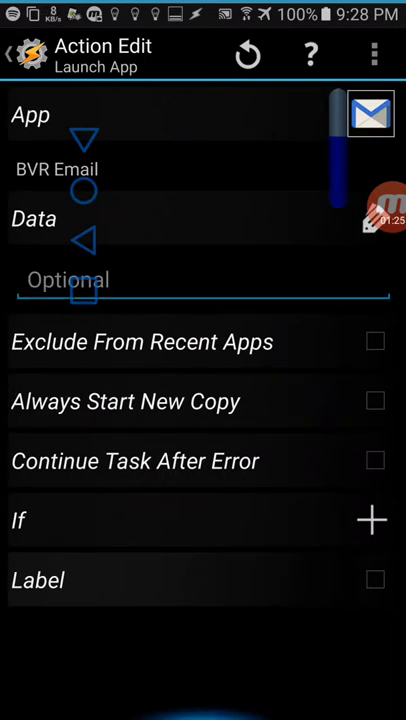
- Save the Launch App BVR Email action and return to the Tasks list
left_click(83, 240)
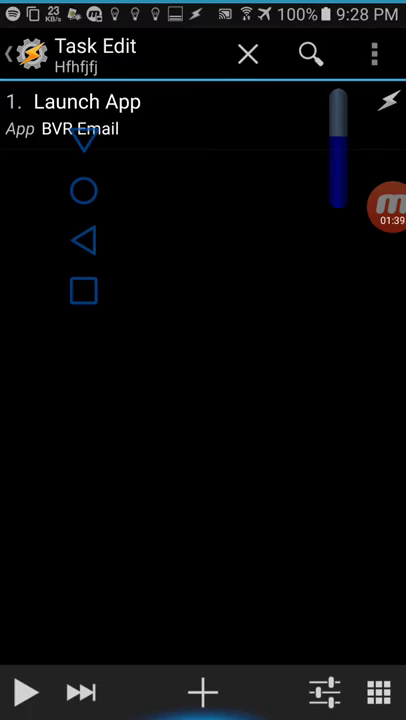
left_click(30, 54)
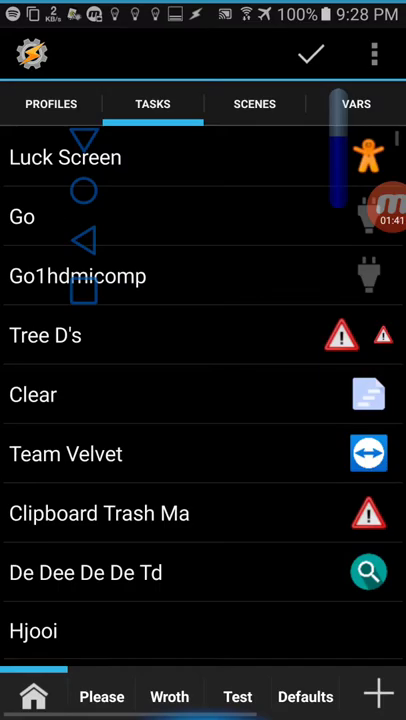
- From the home screen, search installed apps for 'bv' and open BVR Preferences
key("Home")
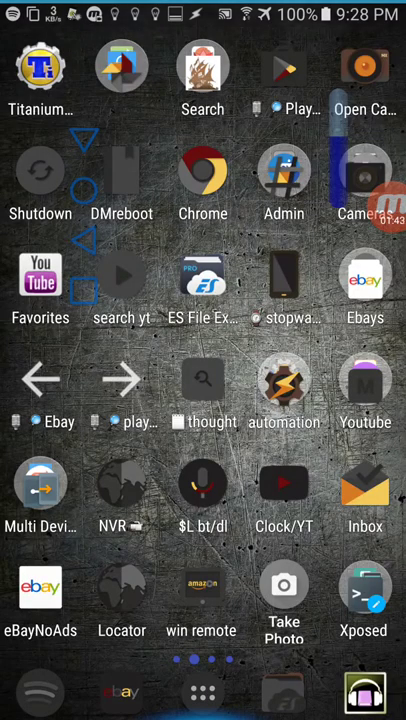
left_click(202, 692)
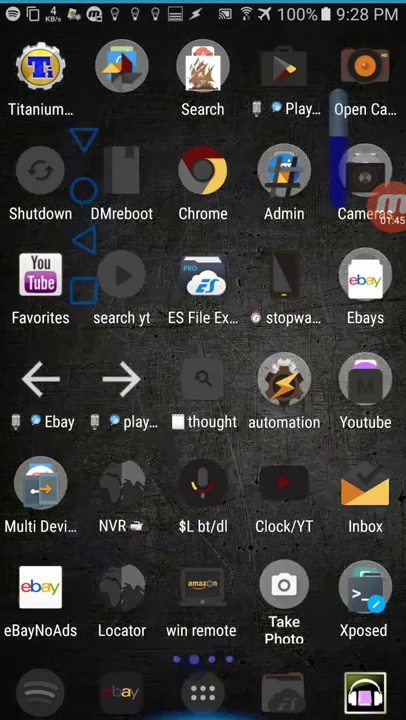
left_click(80, 64)
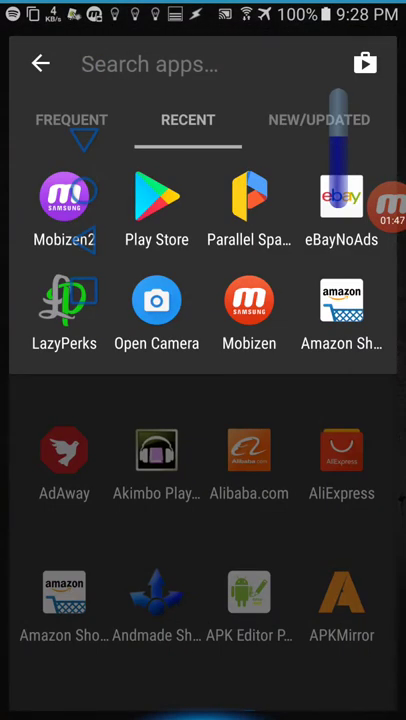
type("b")
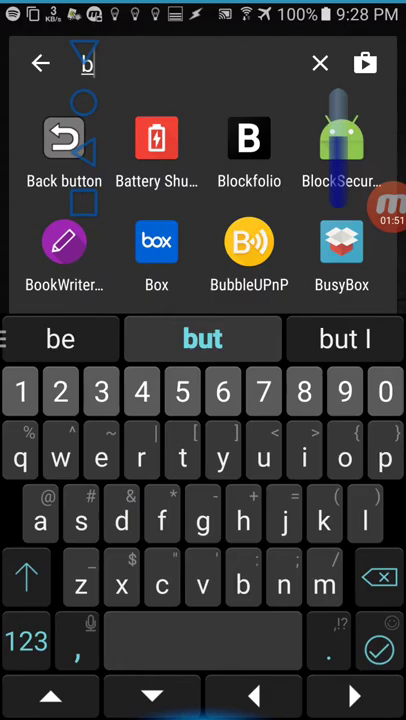
type("v")
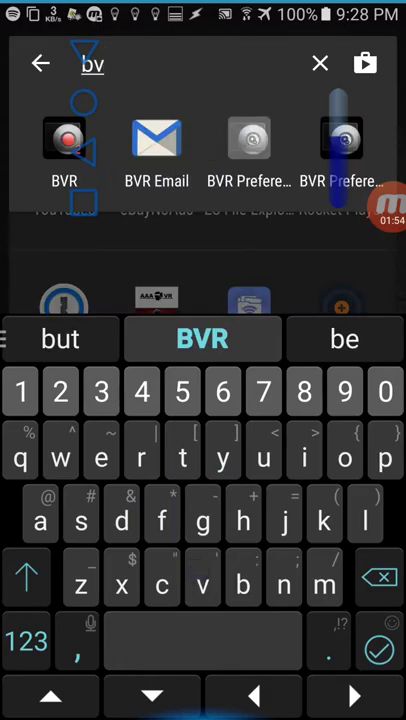
key("Escape")
left_click(249, 140)
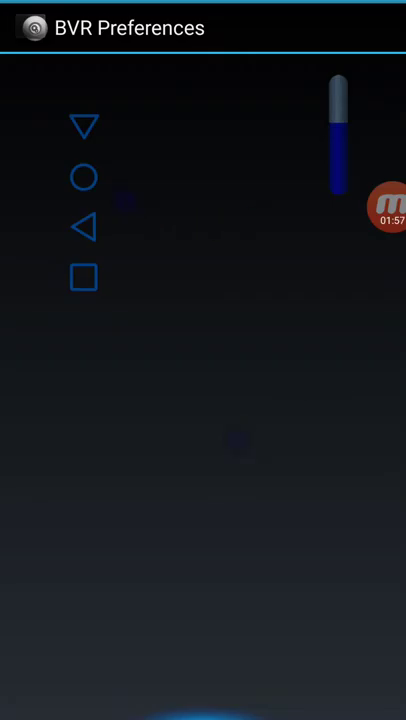
scroll(200, 600, "down", 3)
left_click(300, 305)
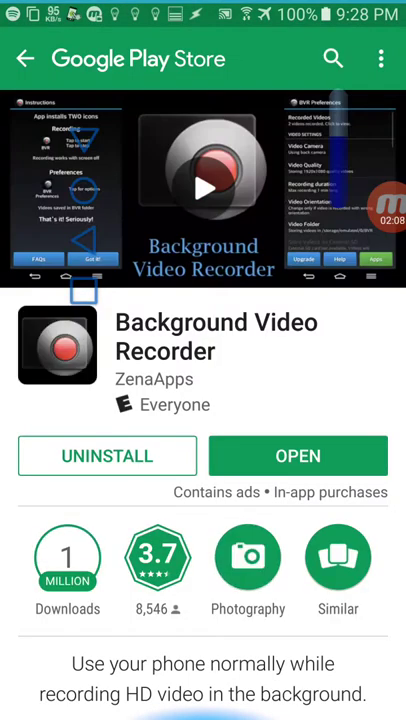
- Browse the Background Video Recorder by ZenaApps listing, then return to the home screen
left_click(62, 9)
mouse_move(250, 188)
left_mouse_down()
mouse_move(148, 267)
mouse_move(155, 290)
left_mouse_up()
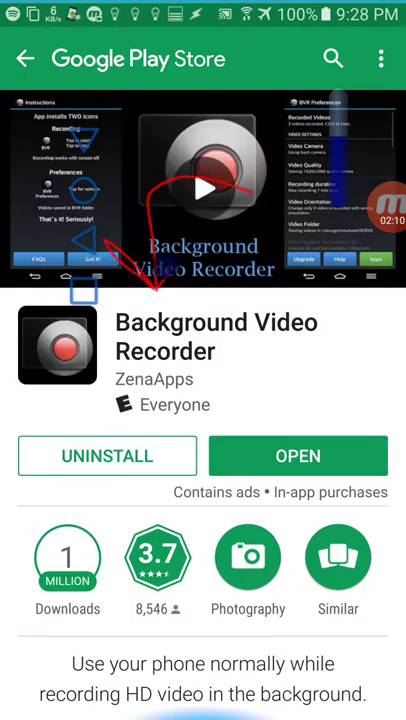
mouse_move(107, 405)
left_mouse_down()
mouse_move(333, 354)
mouse_move(99, 313)
mouse_move(101, 440)
left_mouse_up()
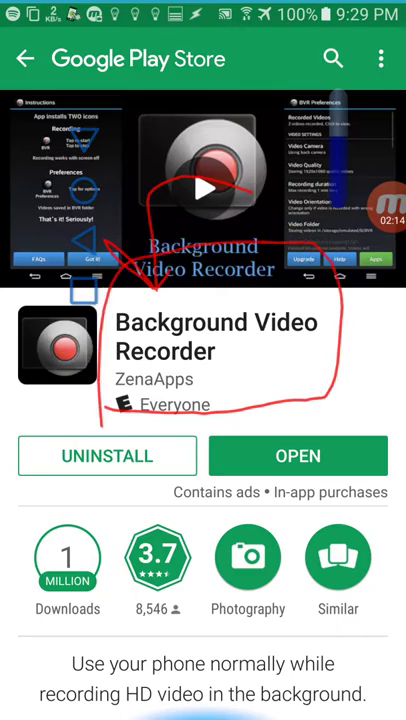
left_click(84, 190)
left_click(284, 290)
scroll(203, 300, "down", 2)
scroll(203, 300, "down", 3)
scroll(203, 300, "down", 3)
scroll(203, 300, "down", 2)
scroll(203, 300, "down", 4)
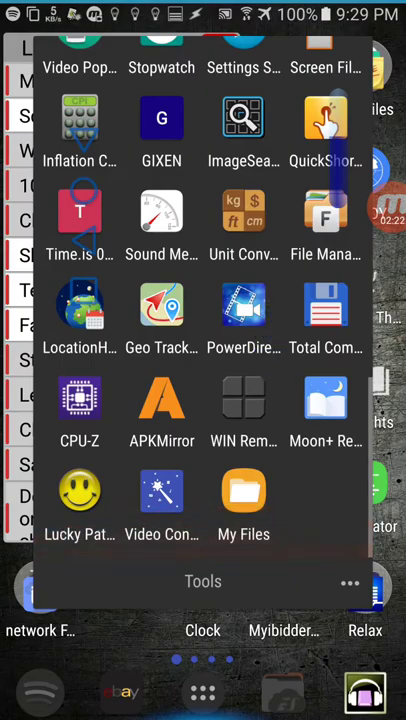
- Scroll the Tools folder to its last page showing CPU-Z, APKMirror, Lucky Patcher and My Files
mouse_move(96, 562)
left_mouse_down()
mouse_move(149, 477)
mouse_move(75, 532)
mouse_move(128, 581)
mouse_move(156, 329)
mouse_move(116, 371)
left_mouse_up()
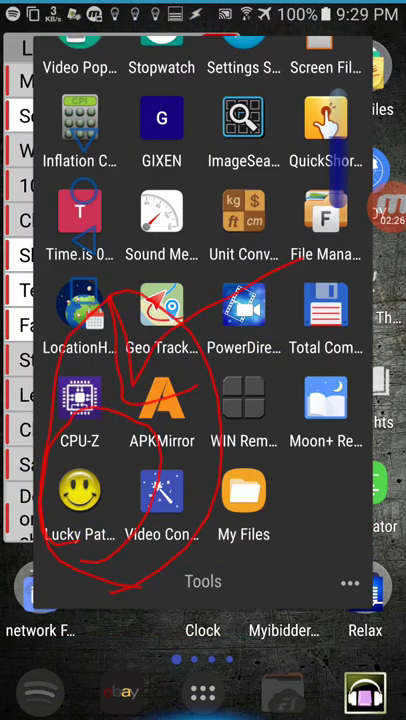
left_click_drag(156, 578, 300, 632)
left_click_drag(130, 670, 148, 533)
left_click_drag(130, 393, 195, 378)
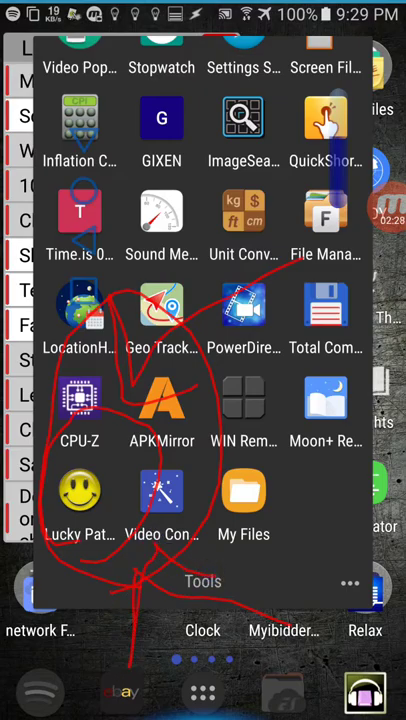